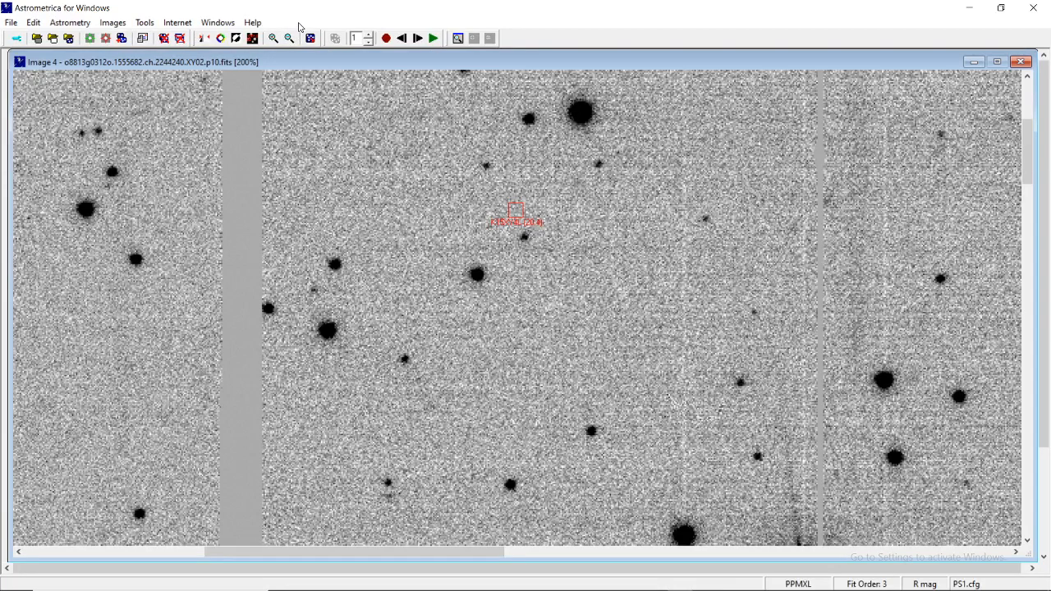
Zoom out from the 200% view and start blinking the four-image set.
{"action": "left_click", "coordinate": [290, 41]}
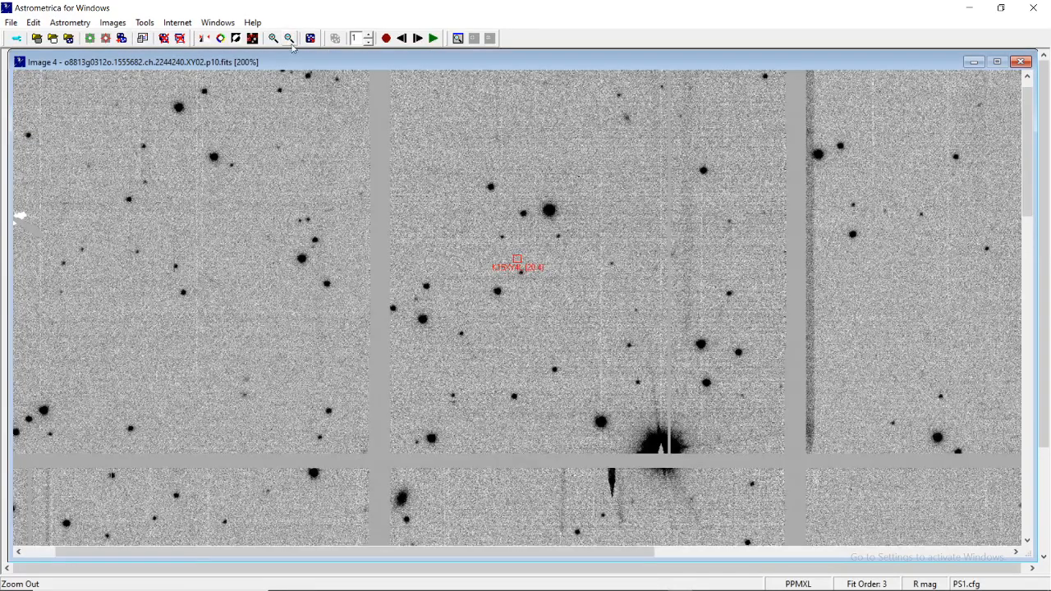
{"action": "left_click", "coordinate": [42, 552]}
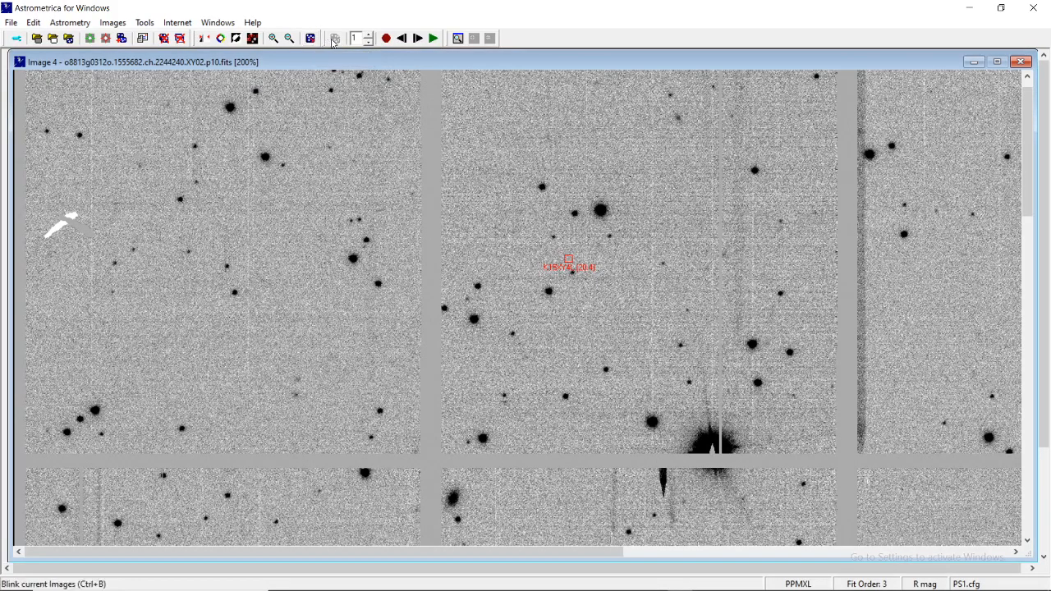
{"action": "left_click", "coordinate": [438, 38]}
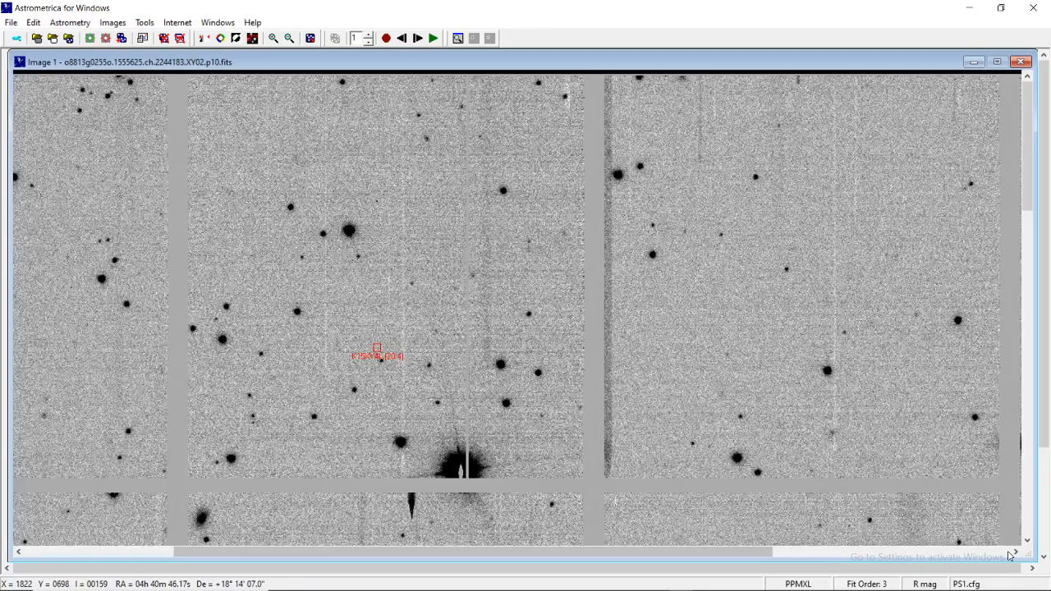
Examine the blinking images for moving objects, from the red-marked object across to the field's far edge and back.
{"action": "left_click", "coordinate": [1016, 552]}
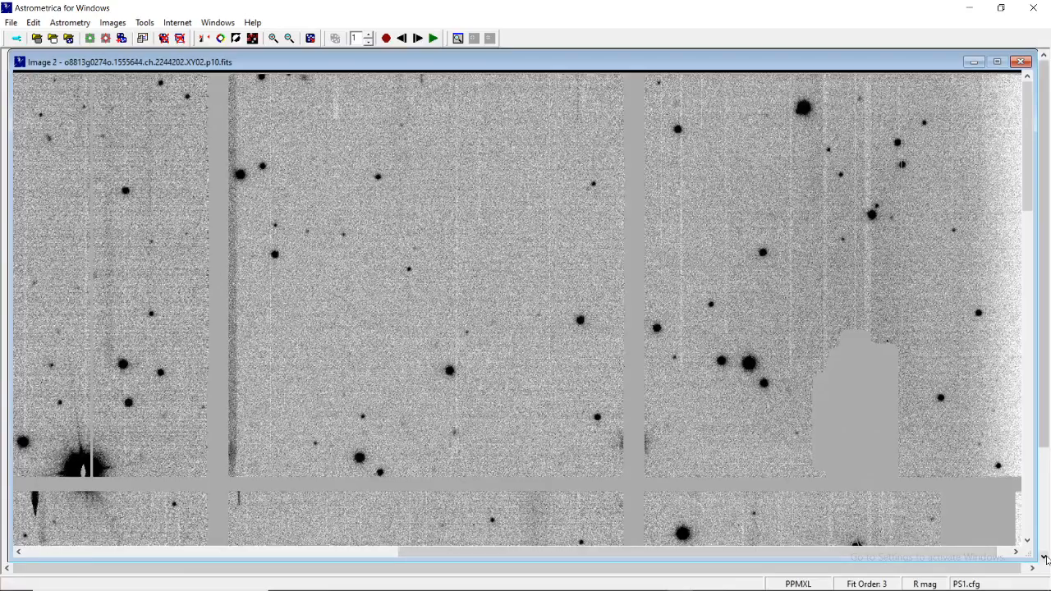
{"action": "left_click", "coordinate": [1044, 557]}
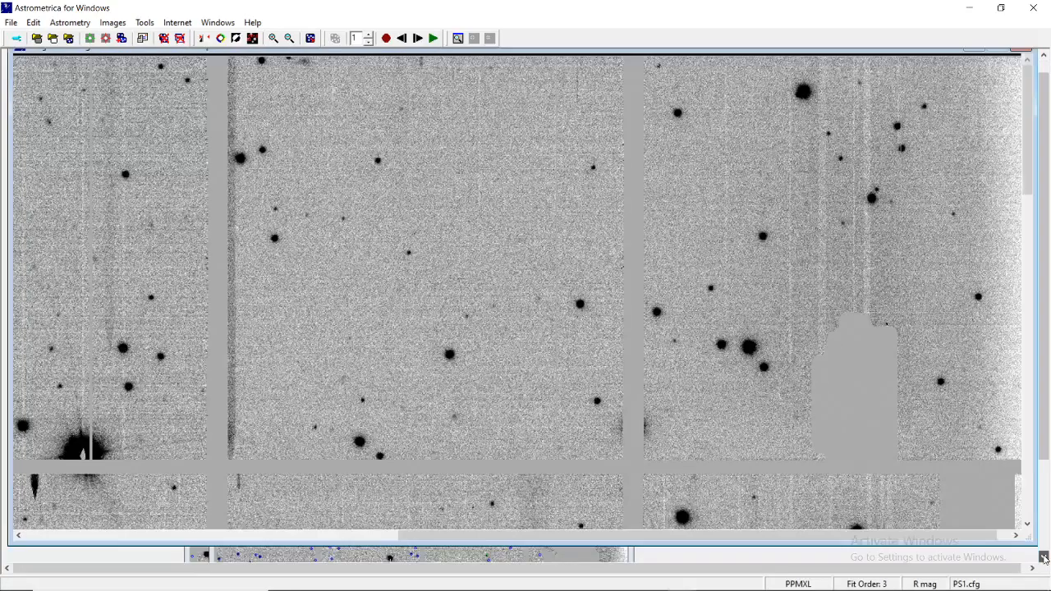
{"action": "left_click", "coordinate": [1044, 558]}
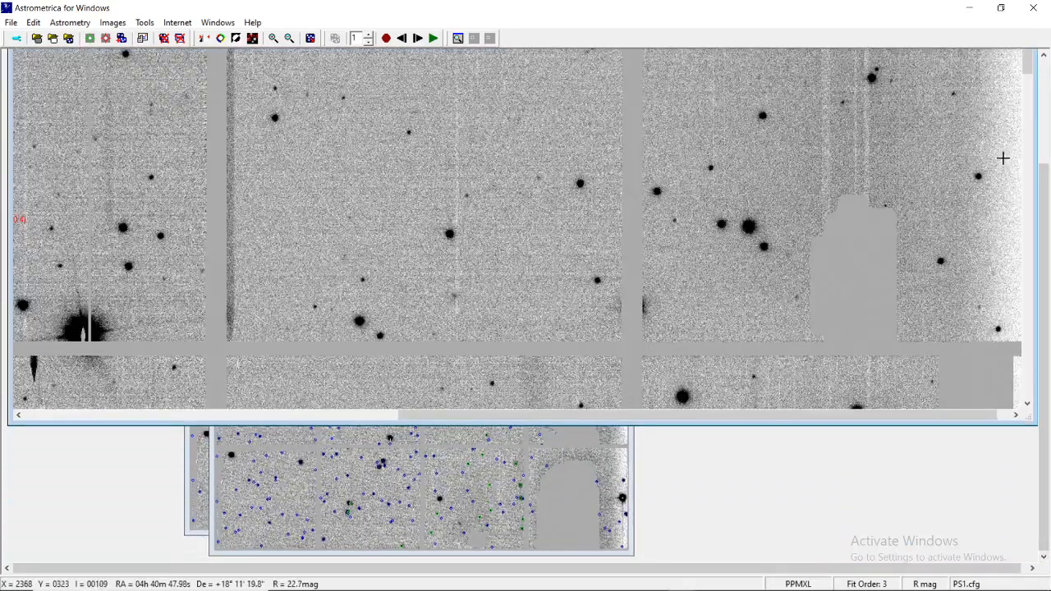
{"action": "left_click", "coordinate": [1043, 69]}
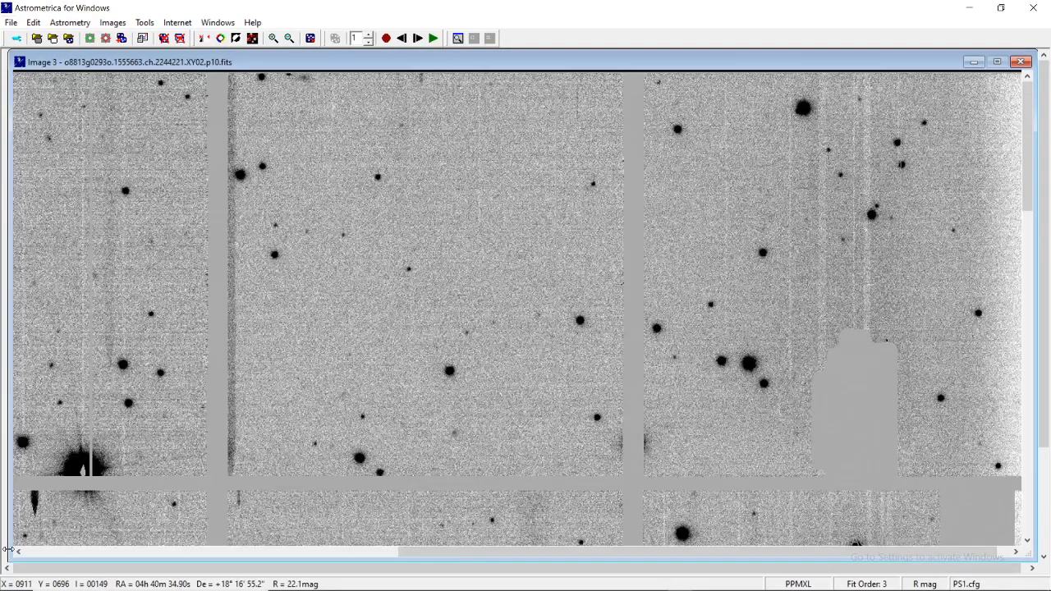
{"action": "left_click", "coordinate": [17, 554]}
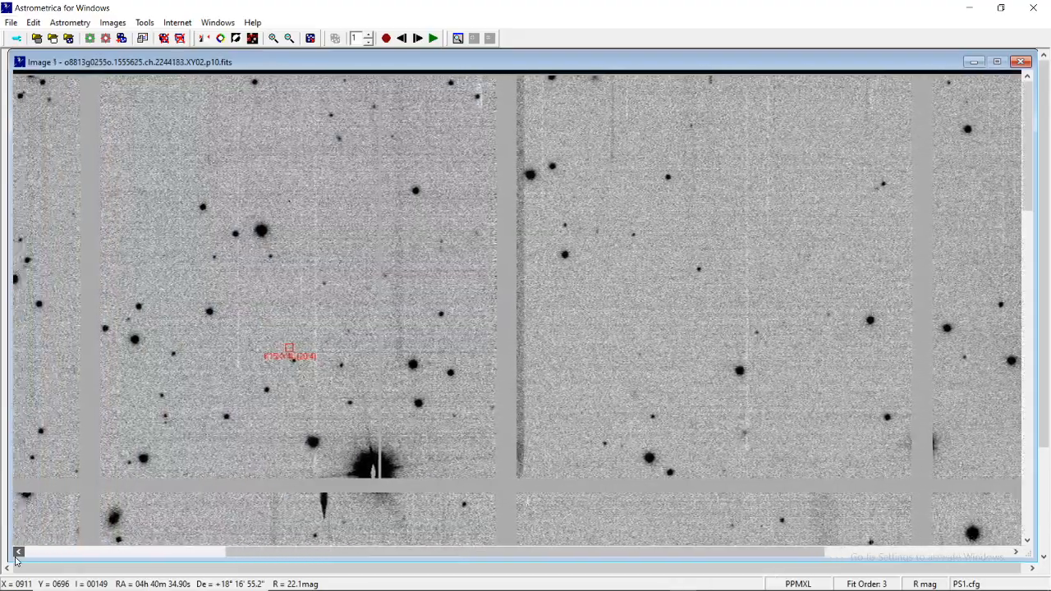
{"action": "left_click", "coordinate": [17, 555]}
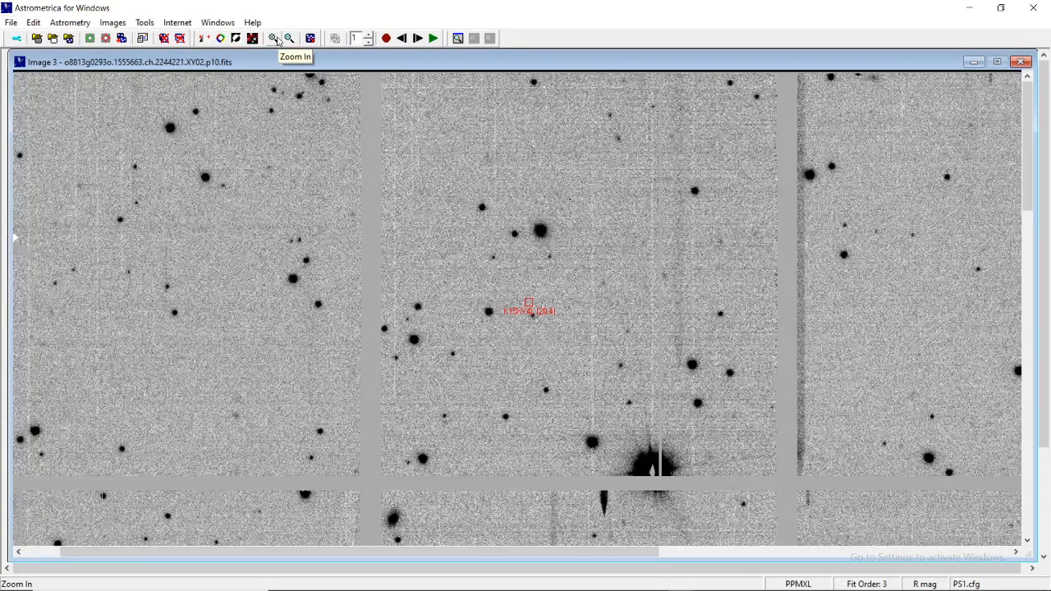
Enlarge the images to 200% around the red-marked known object and watch the nearby source's motion.
{"action": "left_click", "coordinate": [278, 41]}
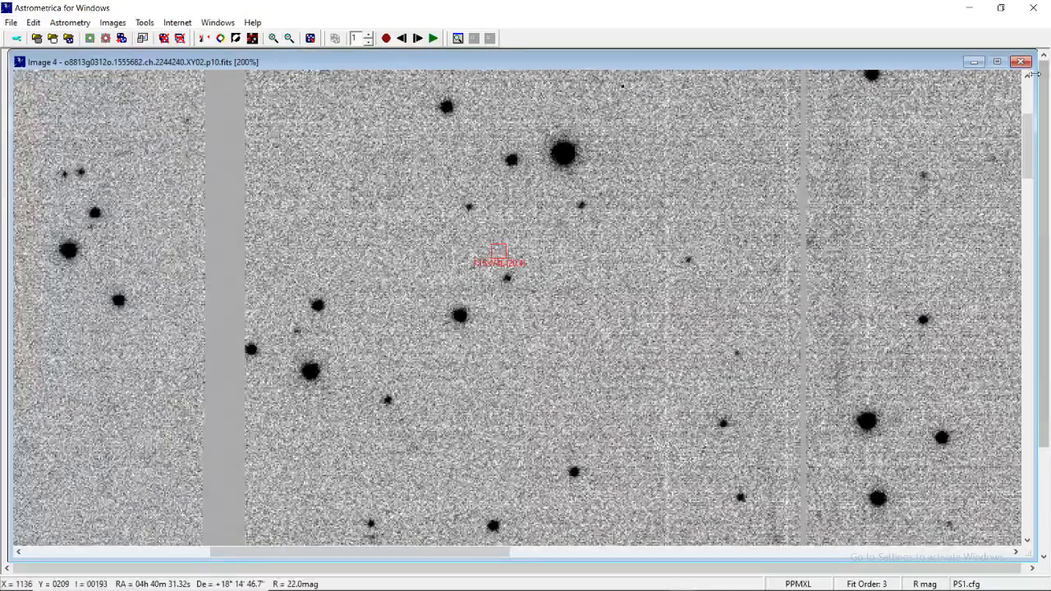
{"action": "left_click", "coordinate": [1028, 77]}
{"action": "left_click", "coordinate": [1028, 77]}
{"action": "left_click", "coordinate": [1028, 77]}
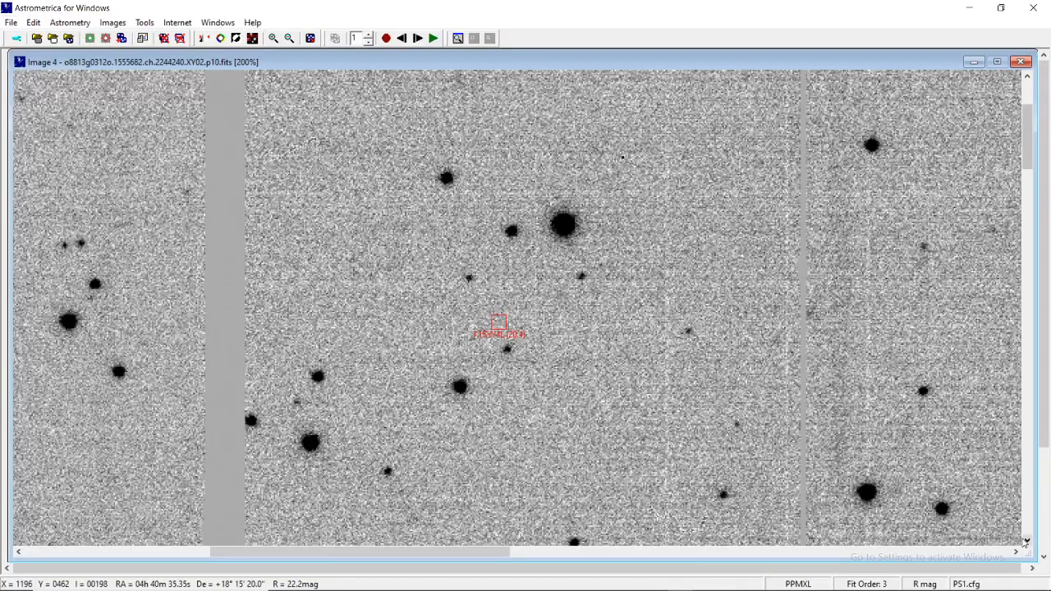
{"action": "left_click", "coordinate": [1027, 541]}
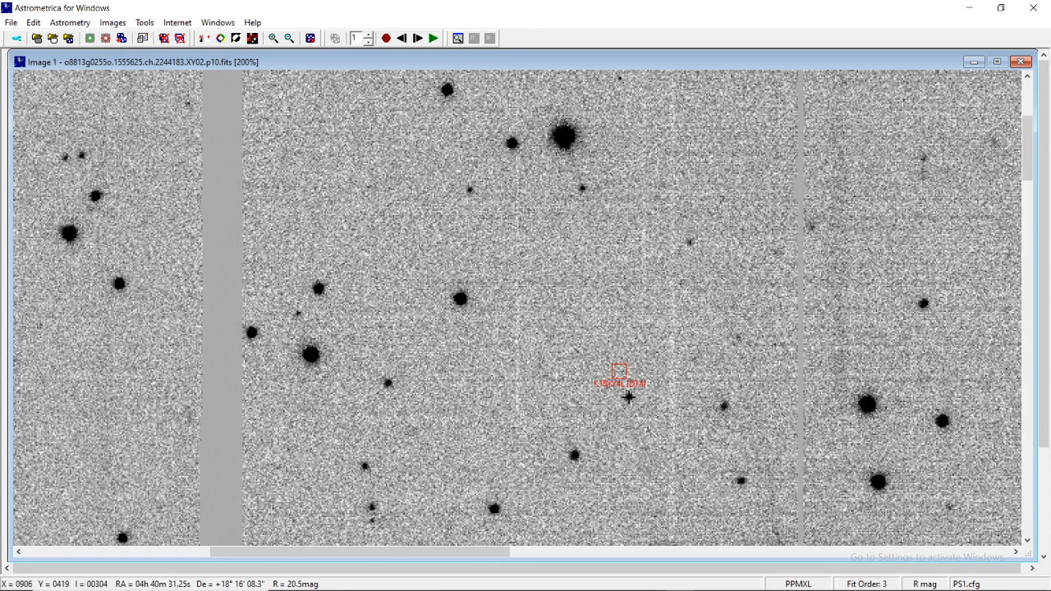
Inspect the PSF fit of the moving source just below the red marker in Images 1 and 2, rejecting each measurement.
{"action": "left_click", "coordinate": [629, 398]}
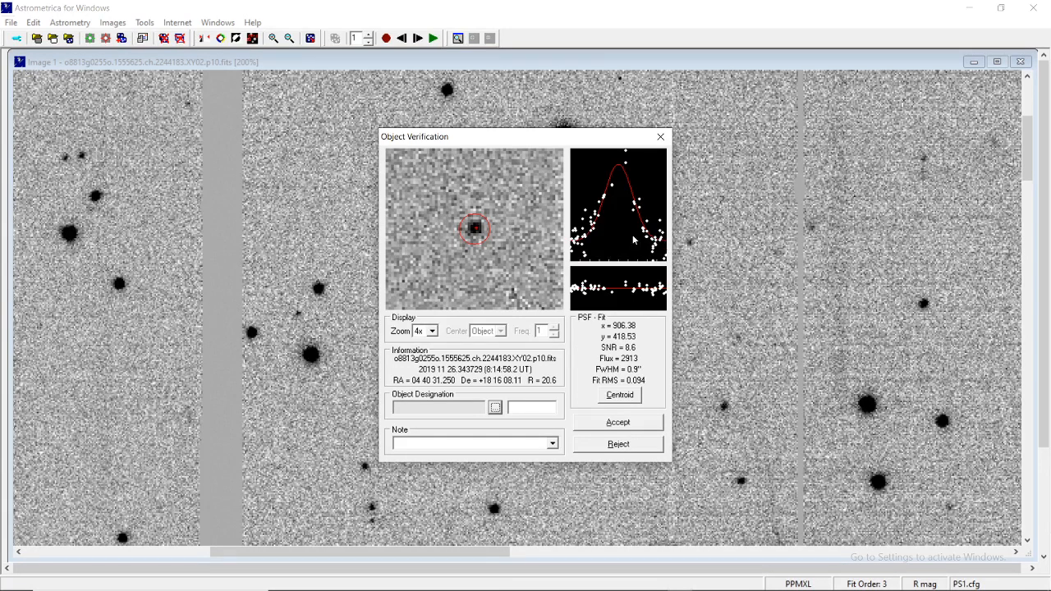
{"action": "left_click", "coordinate": [624, 448]}
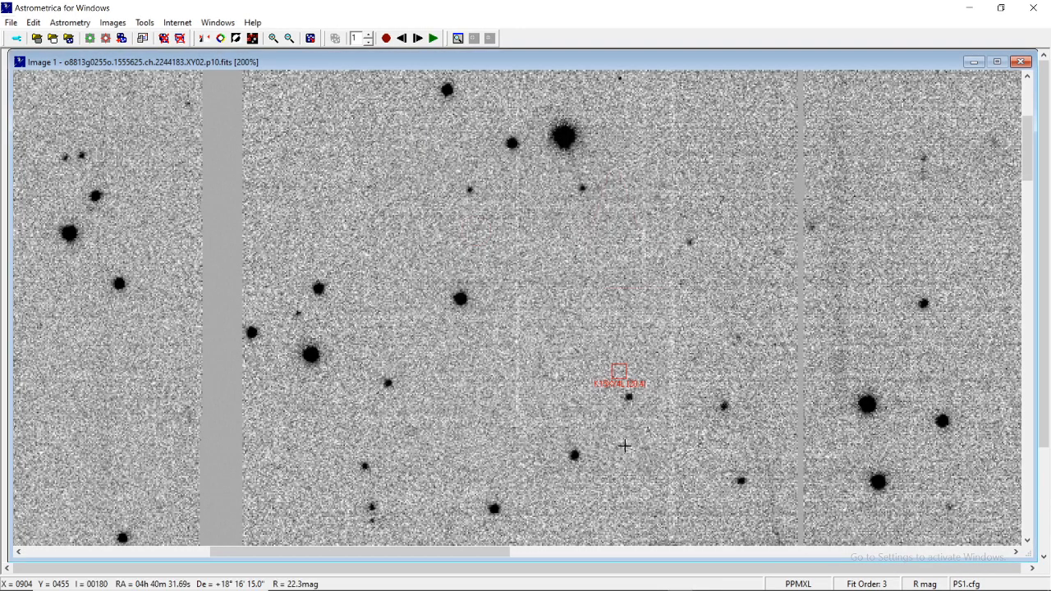
{"action": "left_click", "coordinate": [417, 39]}
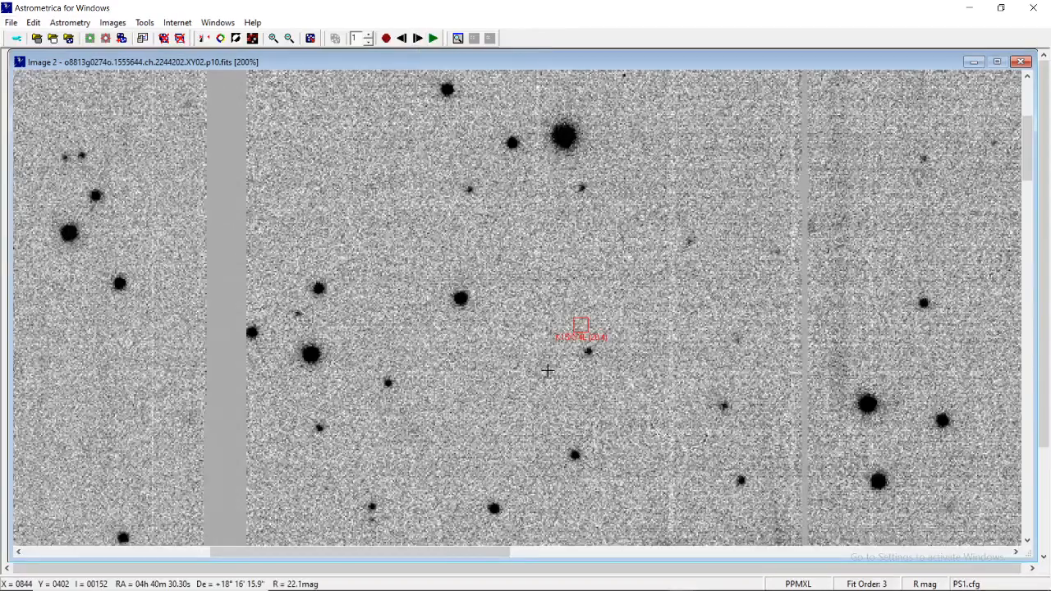
{"action": "left_click", "coordinate": [588, 351]}
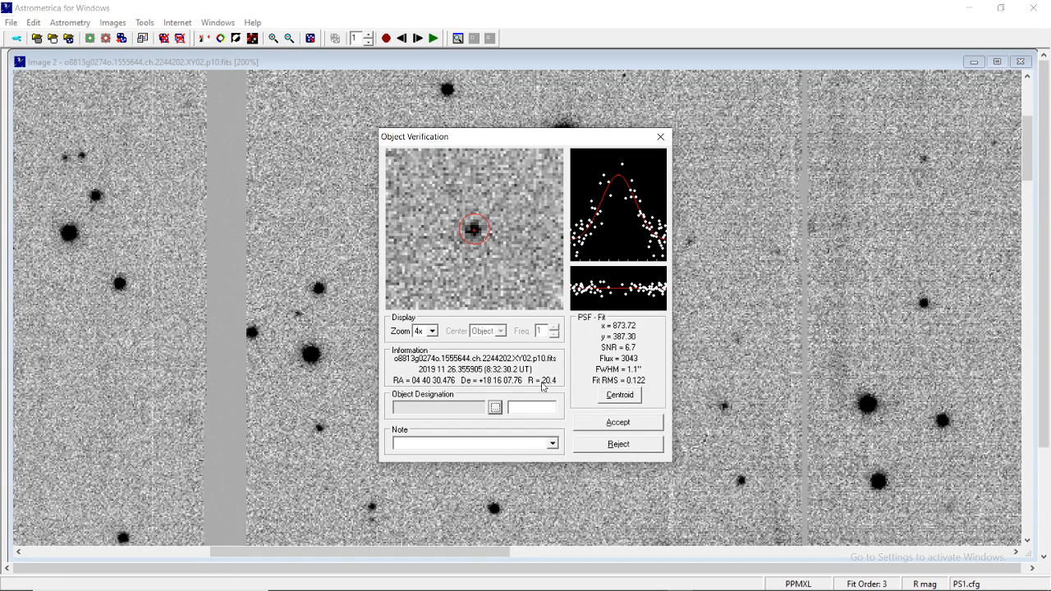
{"action": "left_click", "coordinate": [618, 444]}
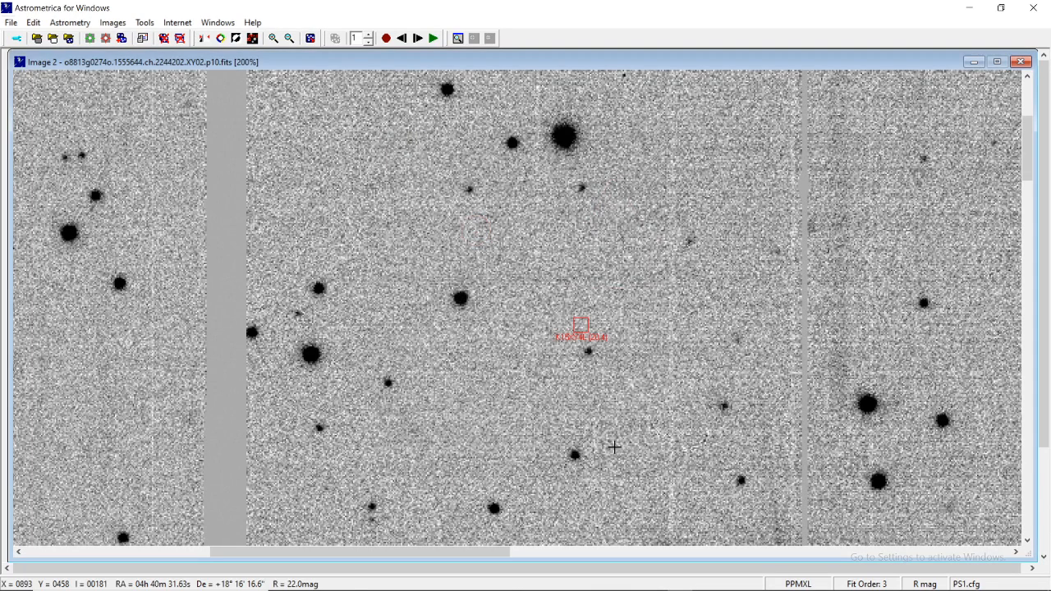
Inspect the same moving source's PSF fit in Images 3 and 4, rejecting each measurement.
{"action": "left_click", "coordinate": [424, 40]}
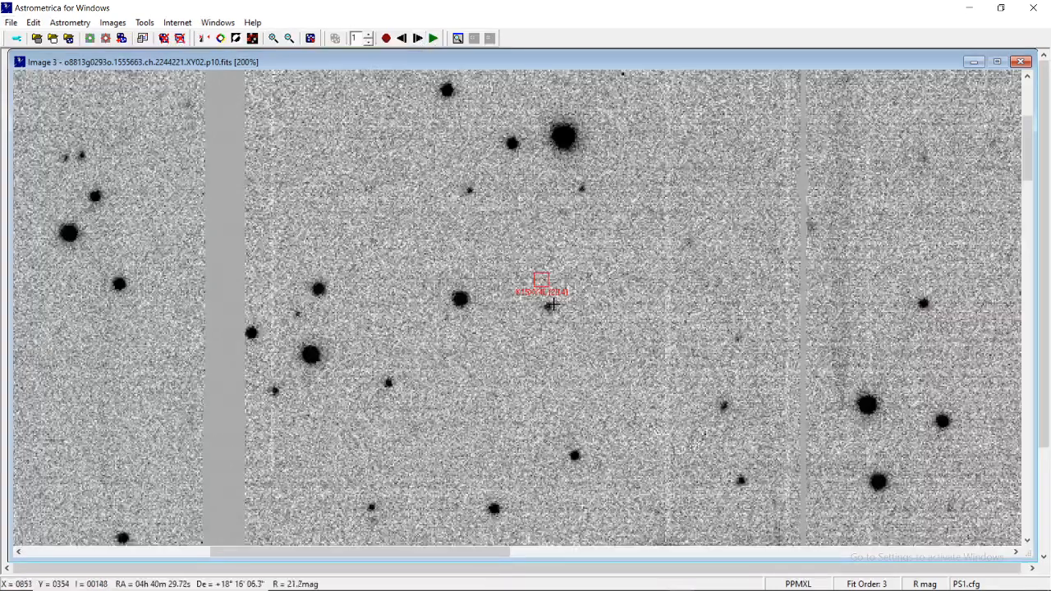
{"action": "left_click", "coordinate": [549, 305]}
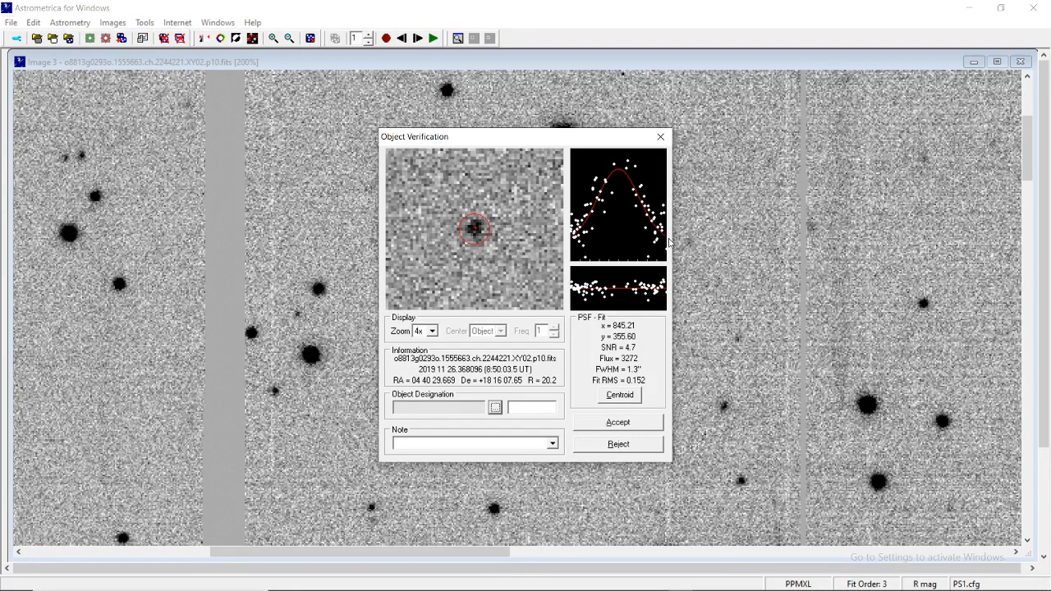
{"action": "left_click", "coordinate": [633, 448]}
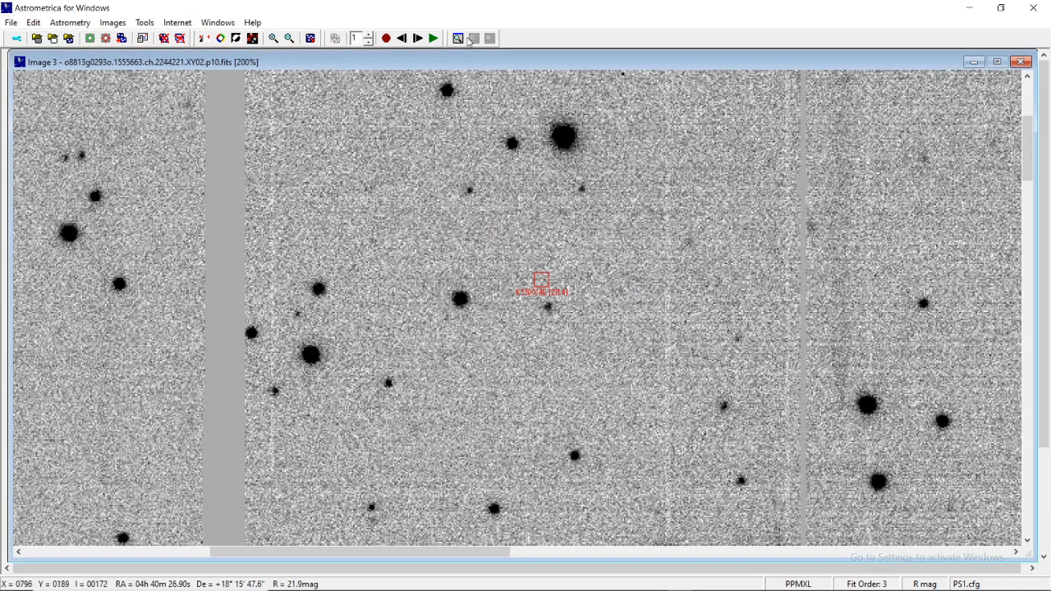
{"action": "left_click", "coordinate": [418, 39]}
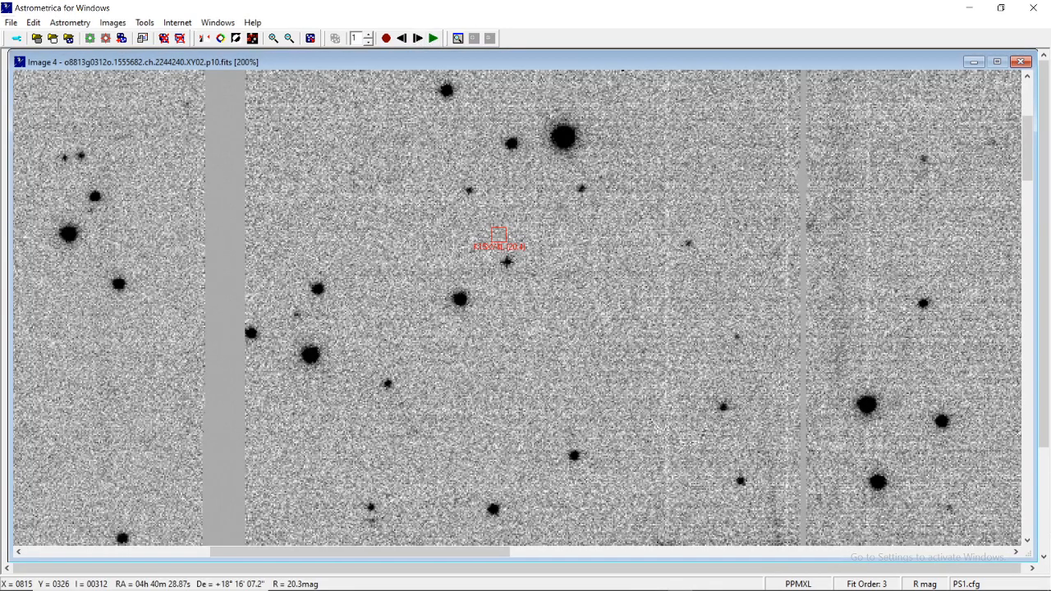
{"action": "left_click", "coordinate": [507, 261]}
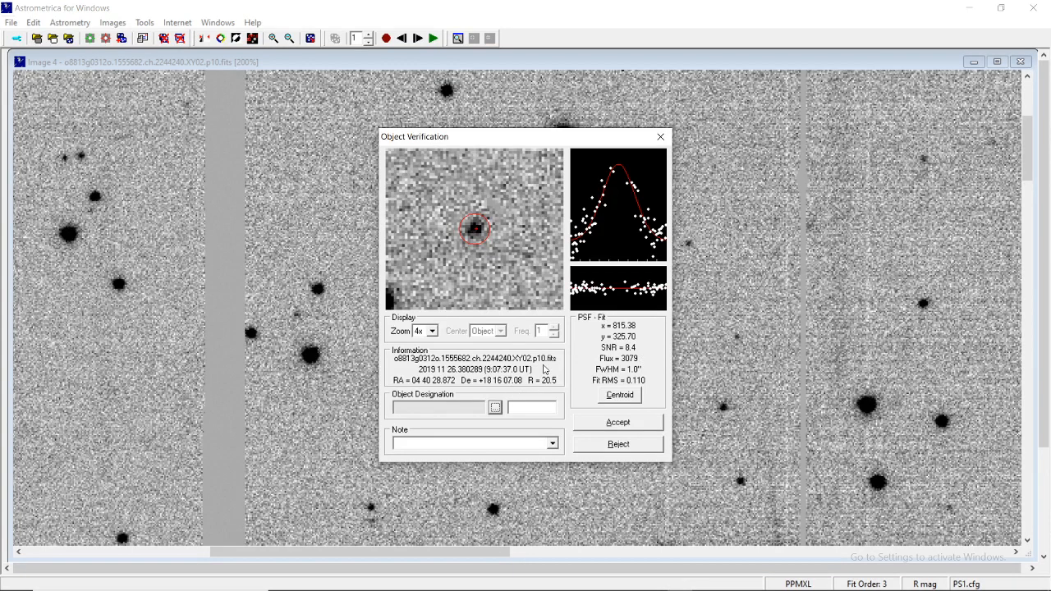
{"action": "left_click", "coordinate": [620, 445]}
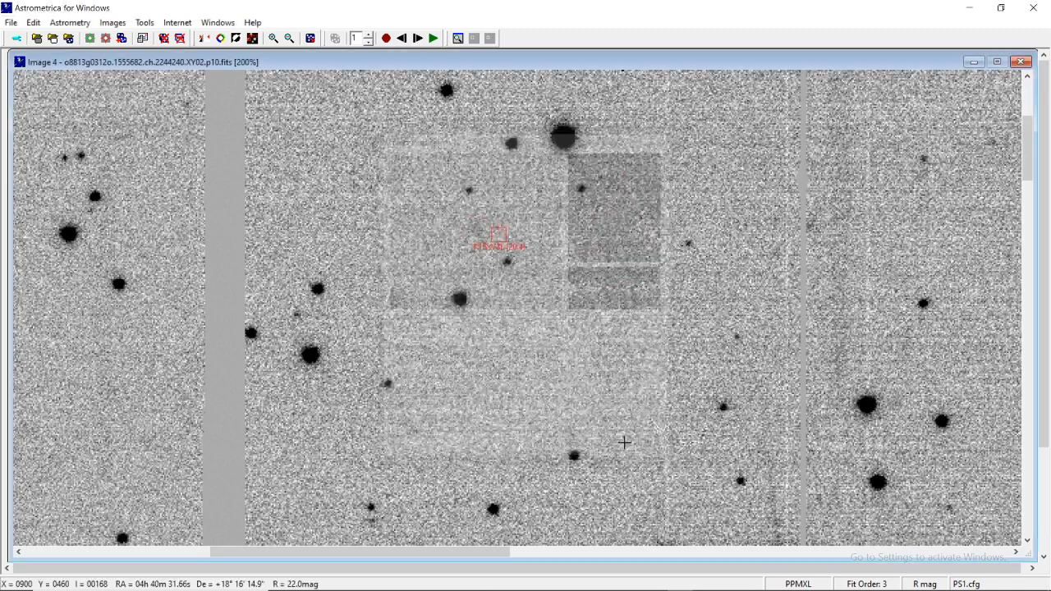
Recheck the magnitude and PSF fit of the source below the red marker in Images 1 and 2 without recording it.
{"action": "left_click", "coordinate": [418, 39]}
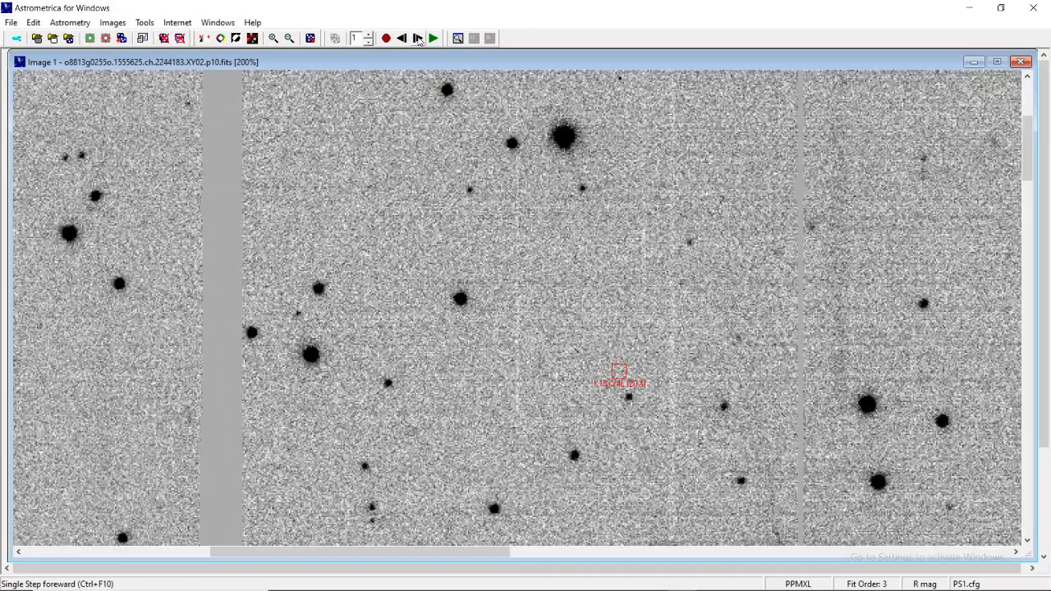
{"action": "left_click", "coordinate": [628, 397]}
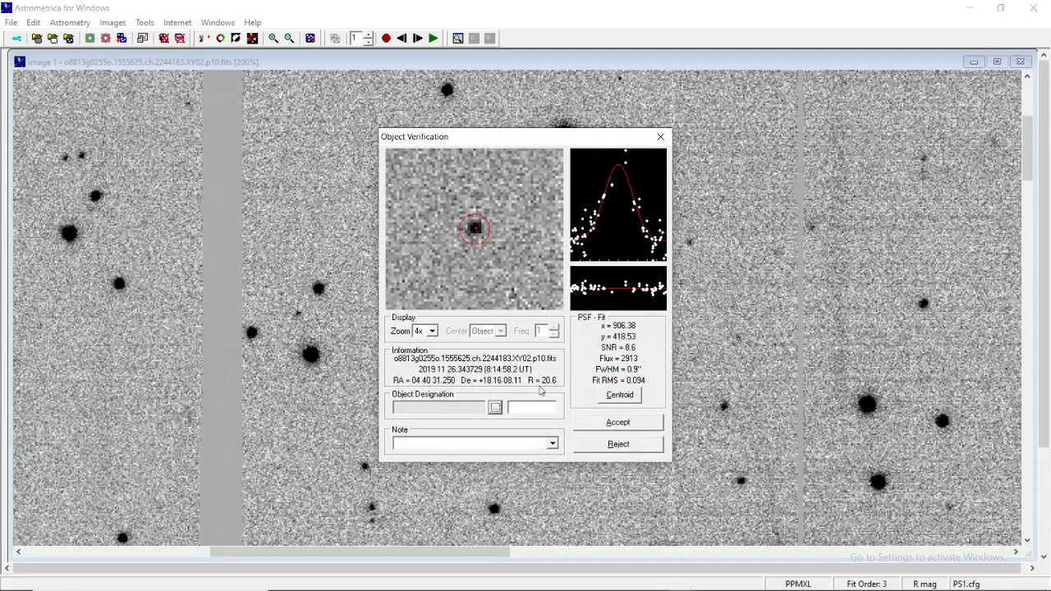
{"action": "left_click", "coordinate": [661, 138]}
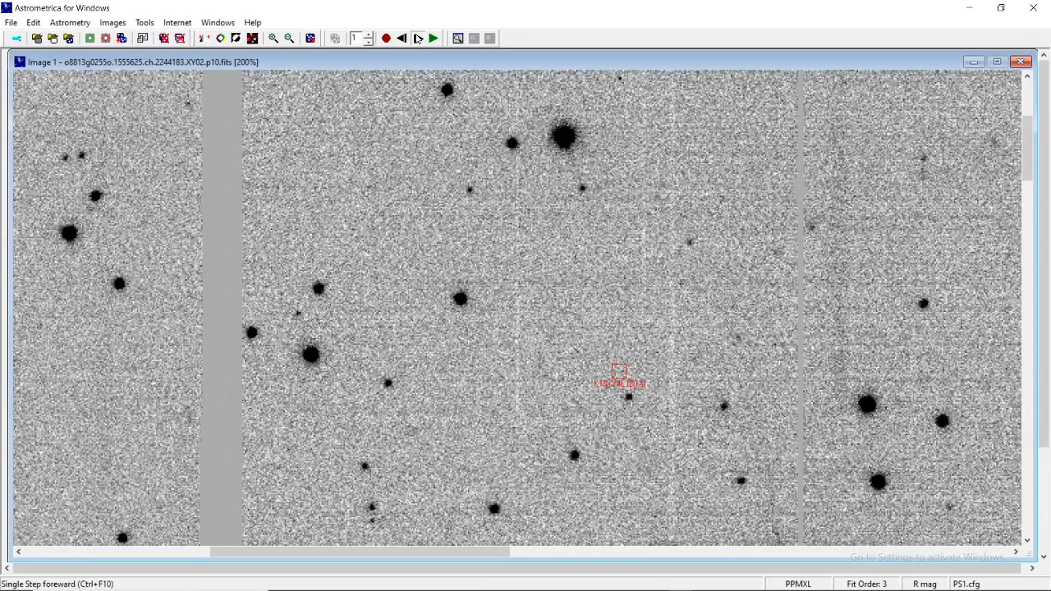
{"action": "left_click", "coordinate": [418, 38]}
{"action": "left_click", "coordinate": [588, 350]}
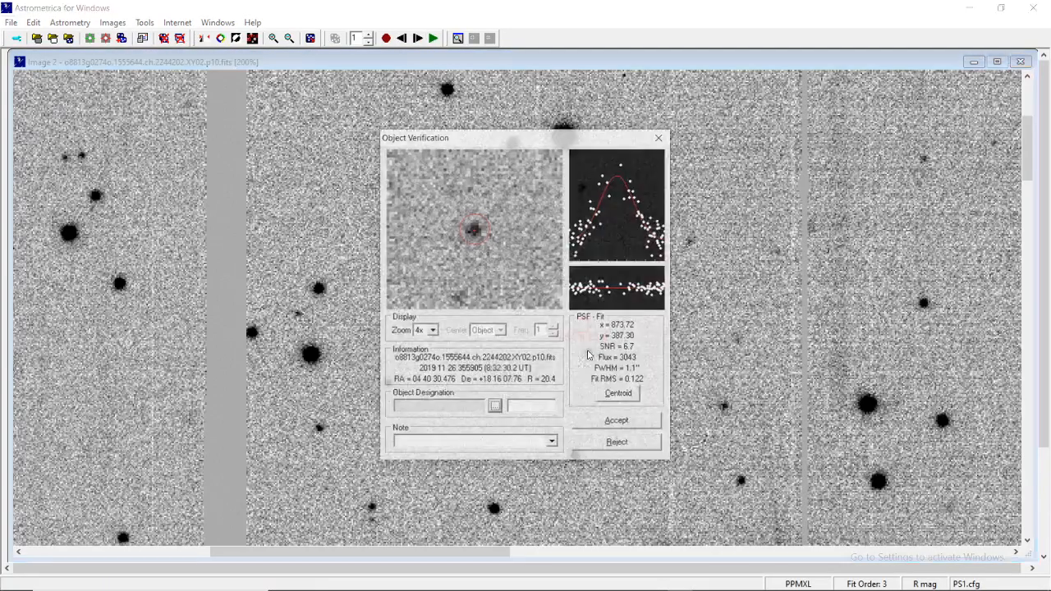
{"action": "left_click", "coordinate": [660, 138]}
Recheck the magnitude and PSF fit of the same source in Images 3 and 4 without recording it.
{"action": "left_click", "coordinate": [418, 39]}
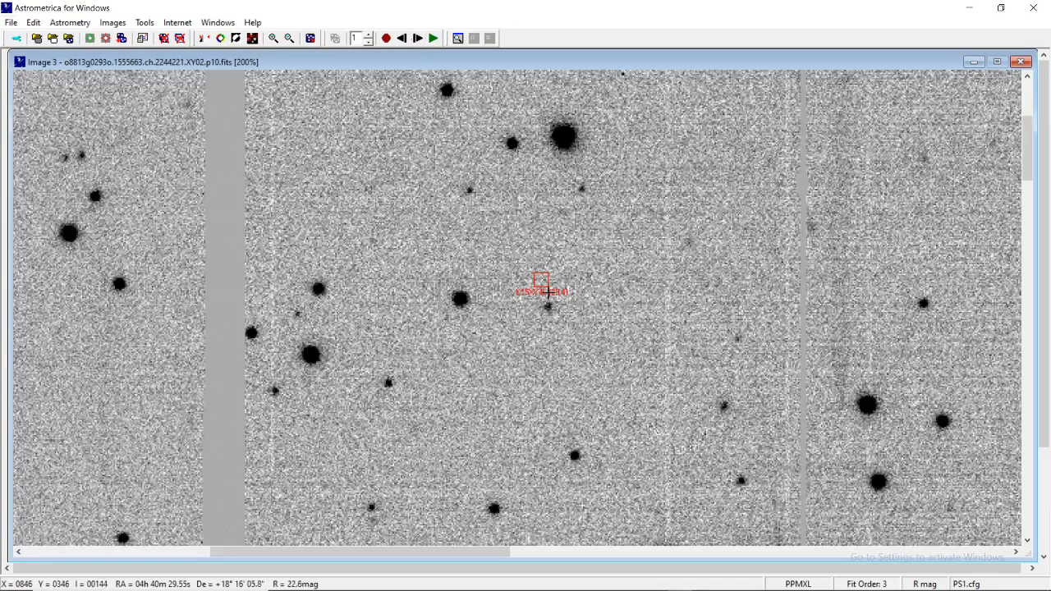
{"action": "left_click", "coordinate": [547, 308]}
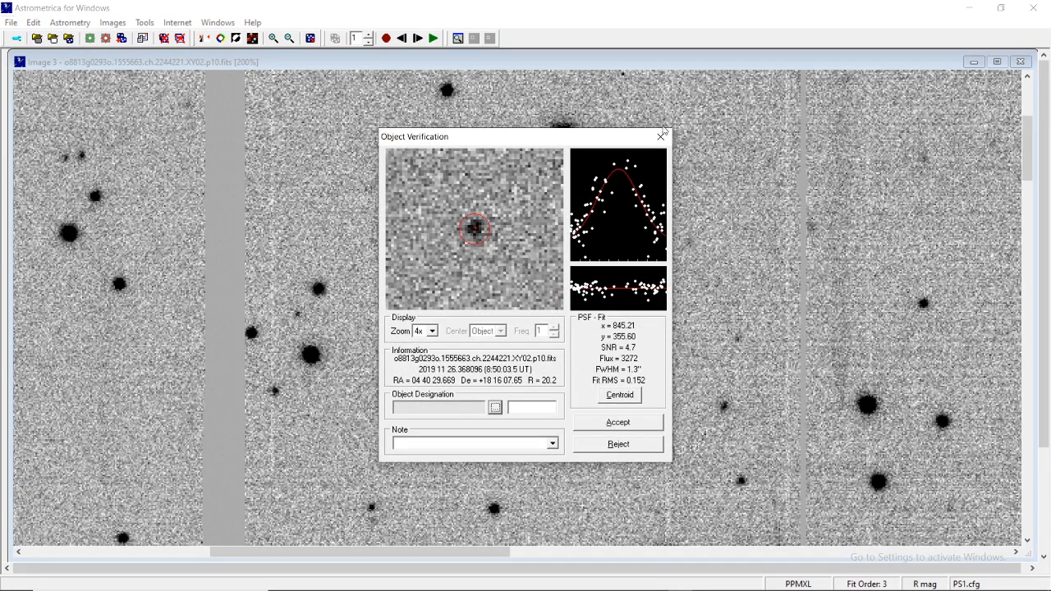
{"action": "left_click", "coordinate": [662, 136]}
{"action": "left_click", "coordinate": [418, 39]}
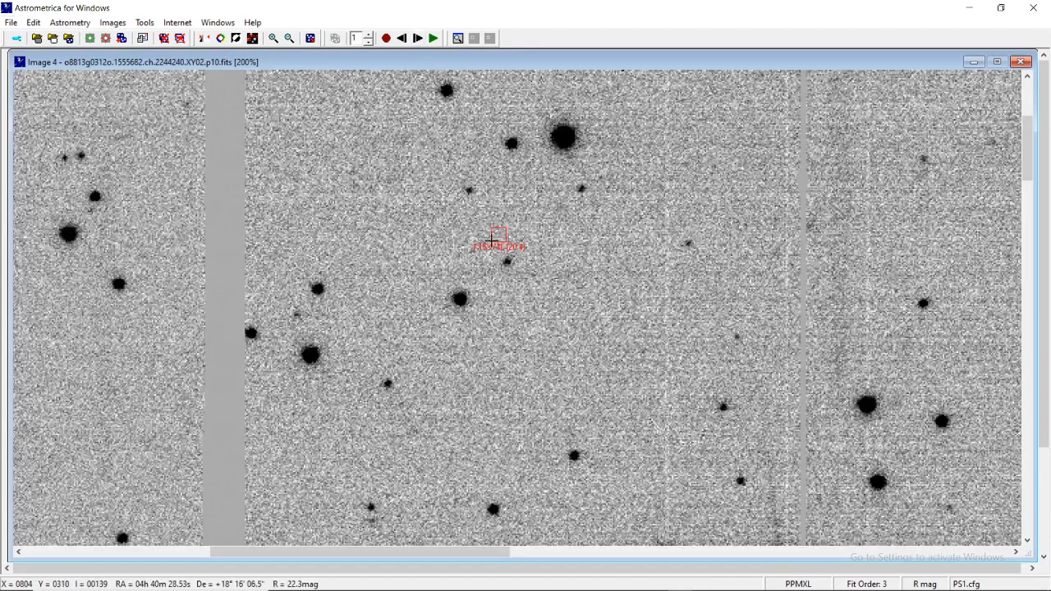
{"action": "left_click", "coordinate": [509, 264]}
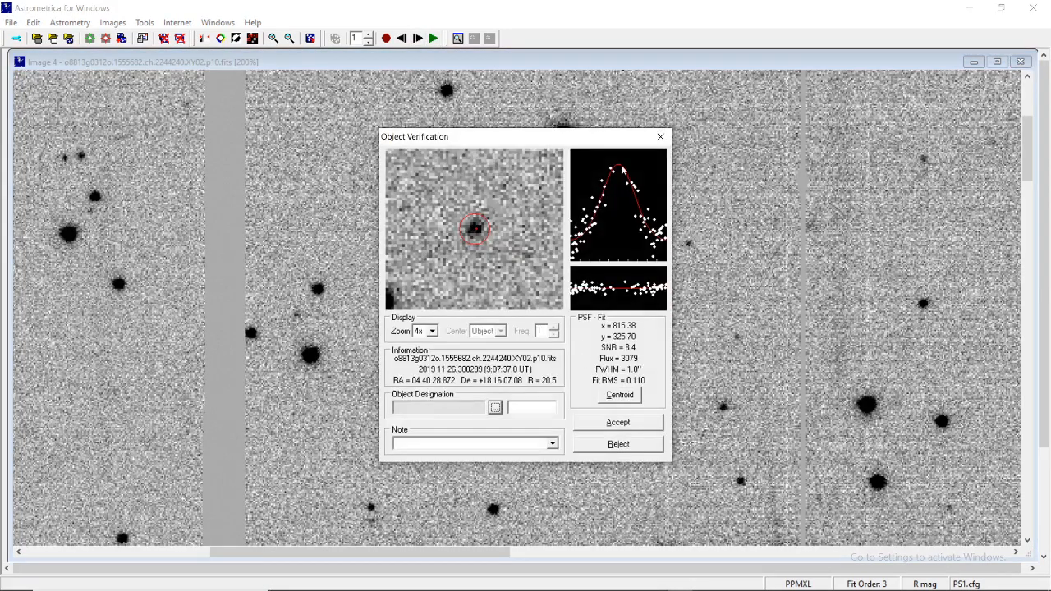
{"action": "left_click", "coordinate": [660, 136]}
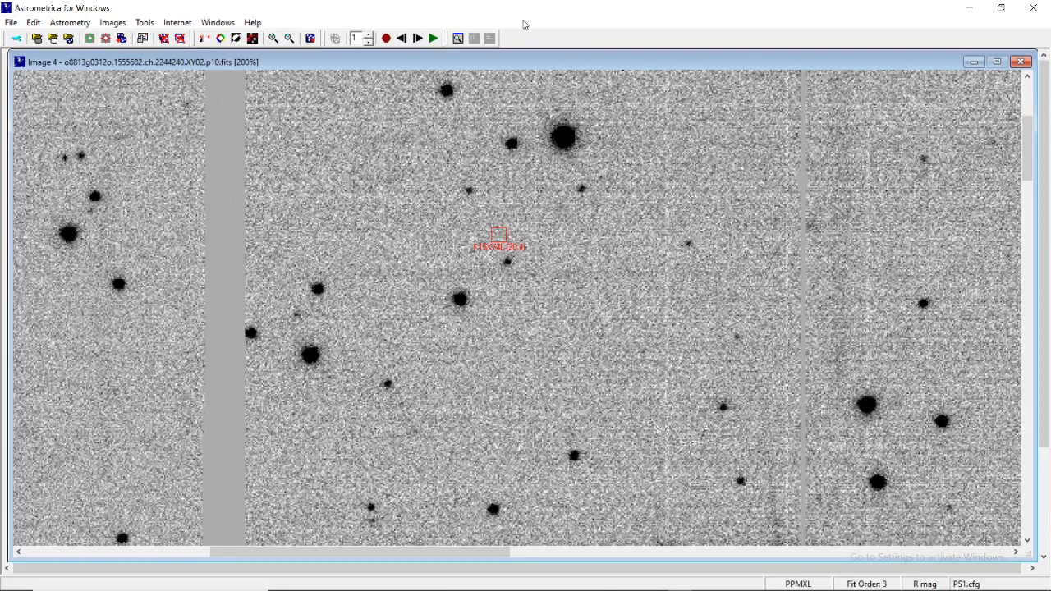
Review the moving source's verification data in Image 4 once more, and stop the blinking on Image 1.
{"action": "left_click", "coordinate": [508, 261]}
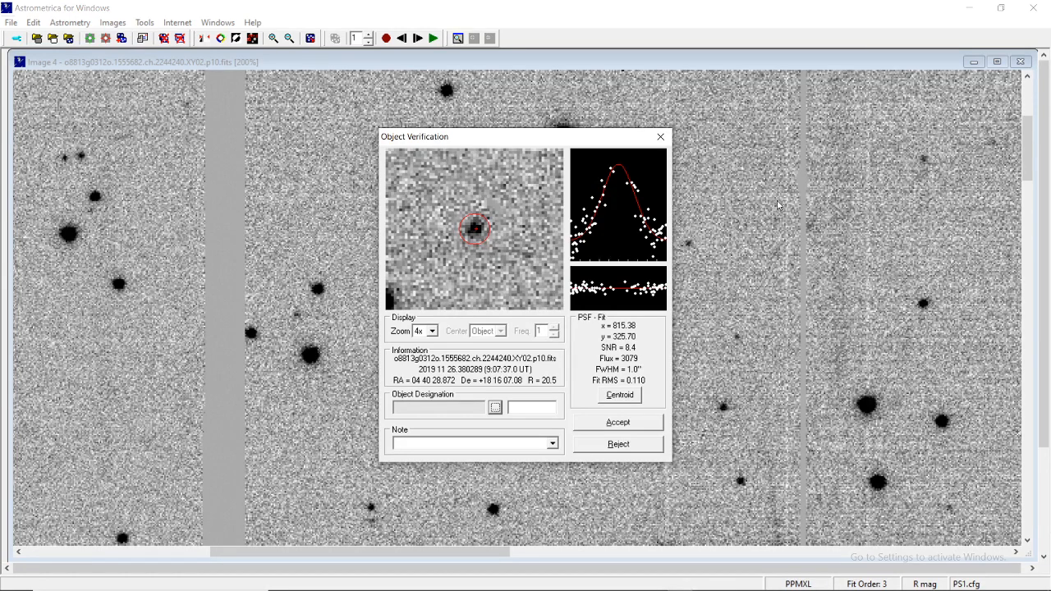
{"action": "left_click", "coordinate": [662, 138]}
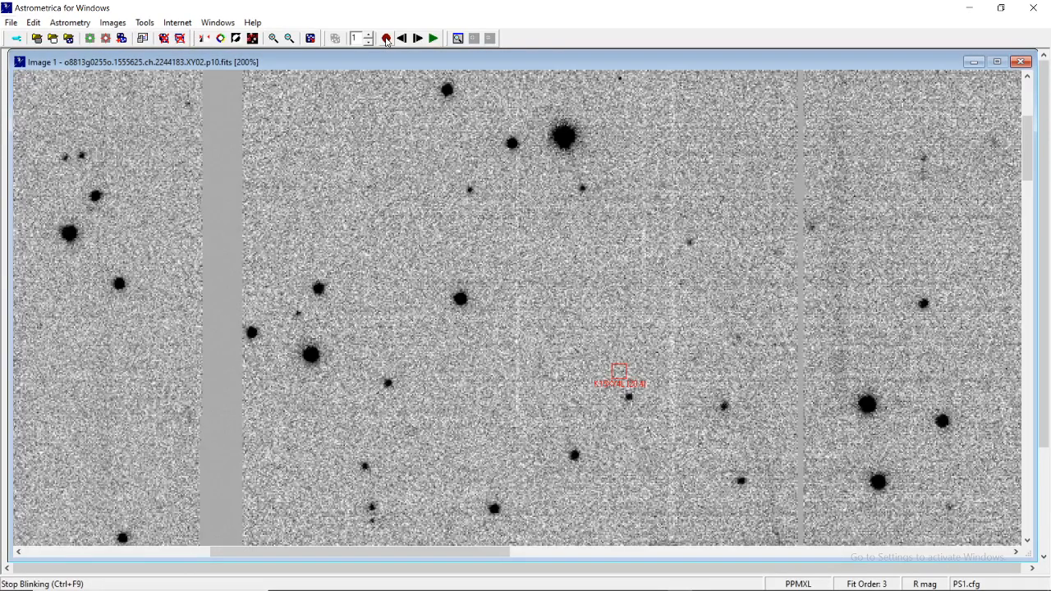
{"action": "left_click", "coordinate": [386, 39]}
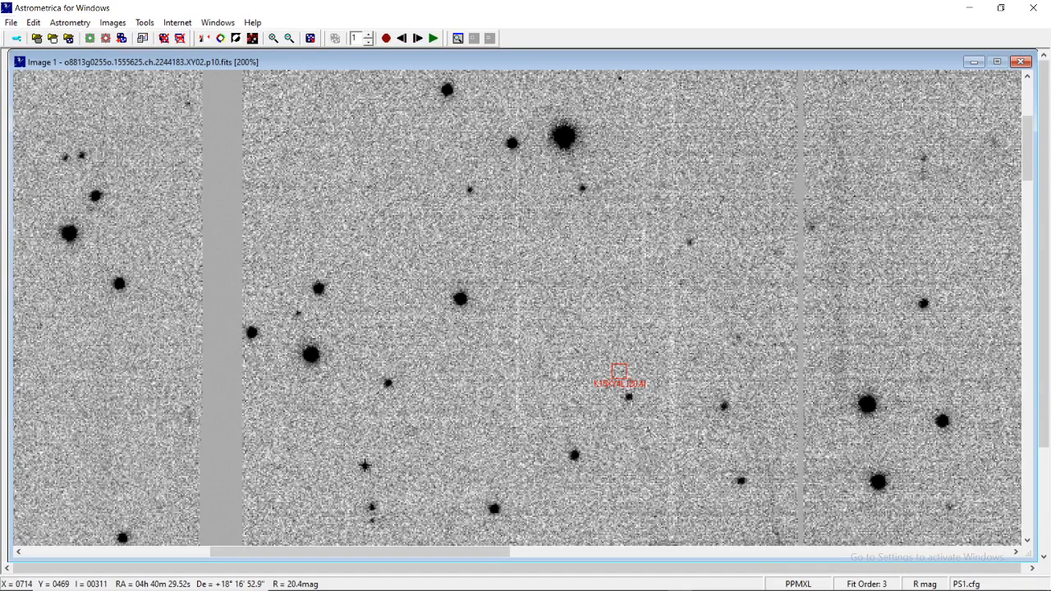
Inspect the PSF fit and magnitude of the faint moving source nearest the wide grey gap in Images 1 and 2, rejecting each measurement.
{"action": "left_click", "coordinate": [619, 372]}
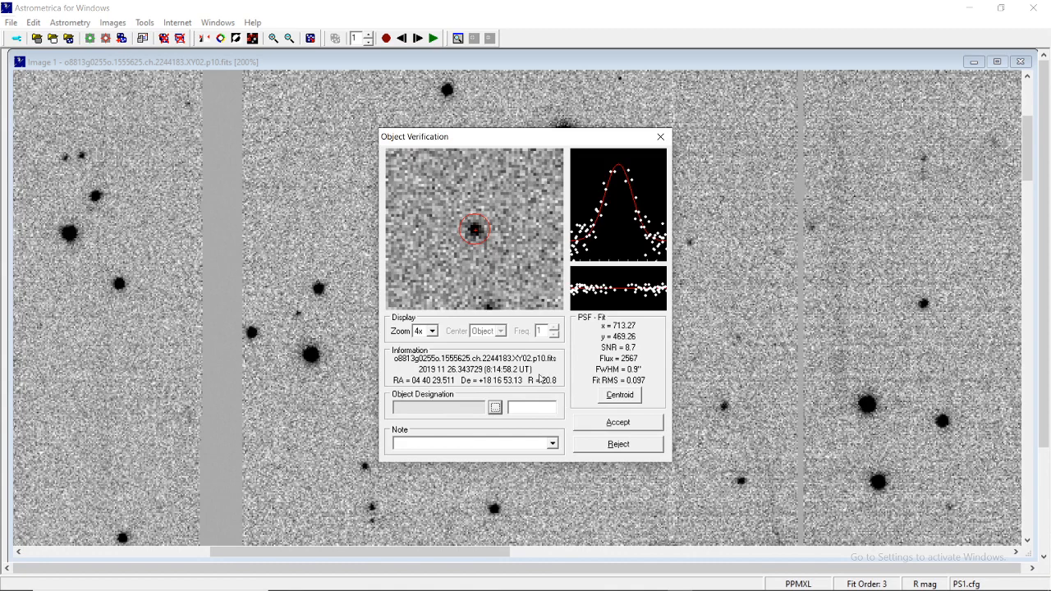
{"action": "left_click", "coordinate": [617, 444]}
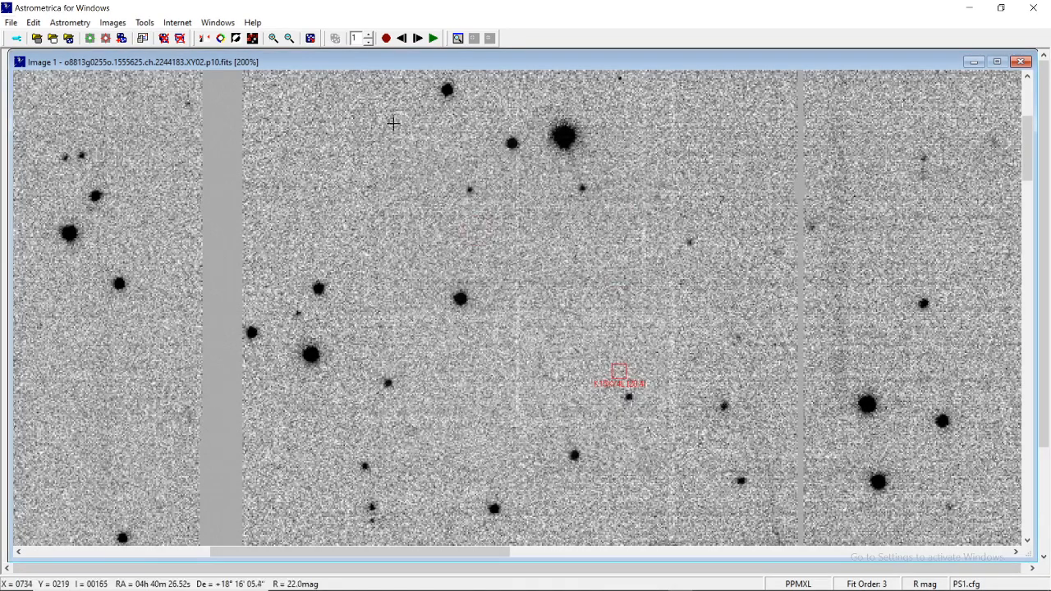
{"action": "left_click", "coordinate": [417, 39]}
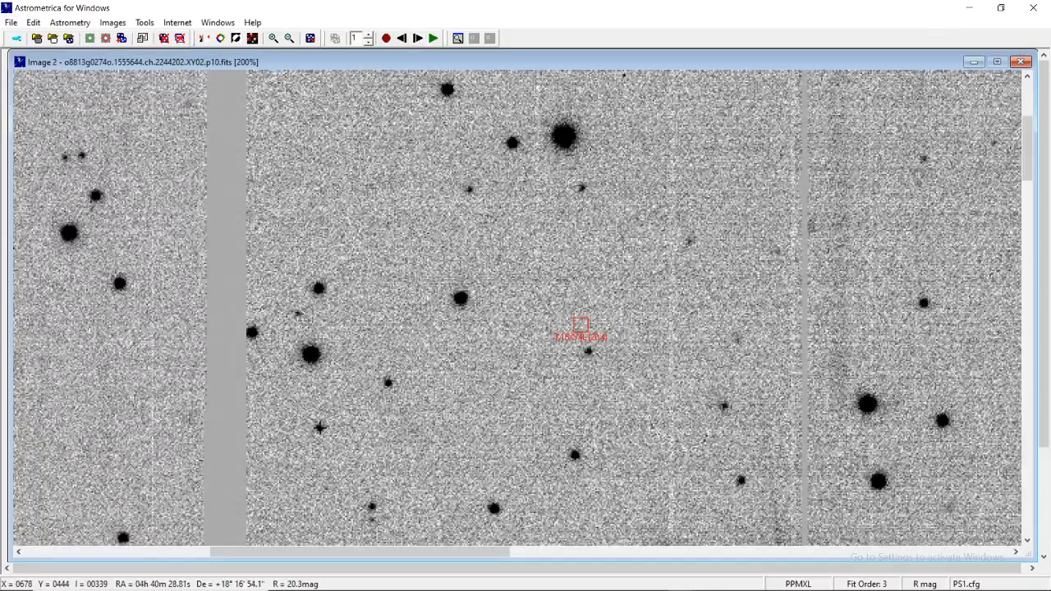
{"action": "left_click", "coordinate": [581, 326]}
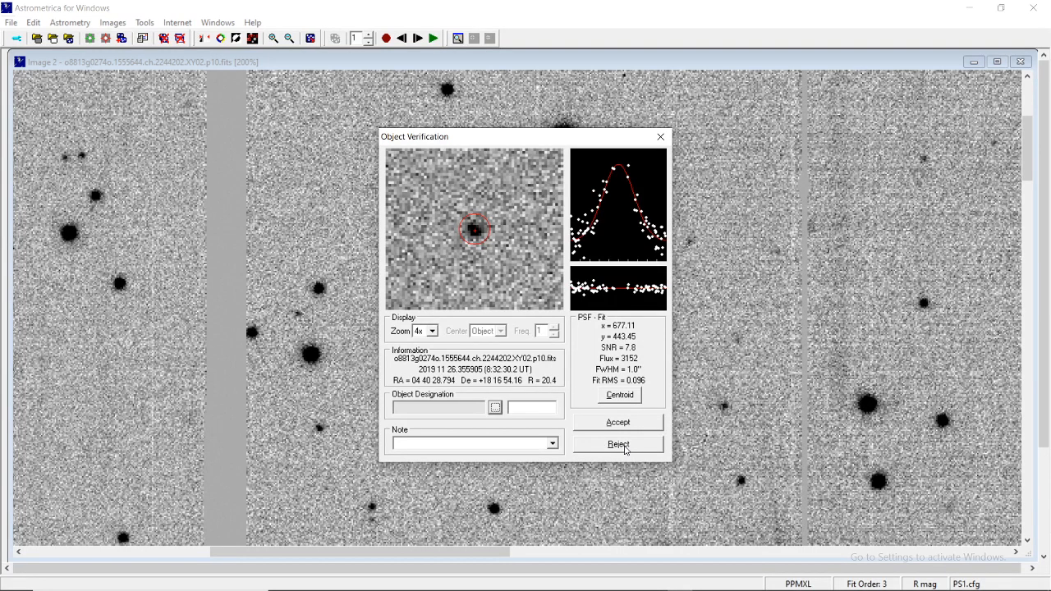
{"action": "left_click", "coordinate": [626, 451]}
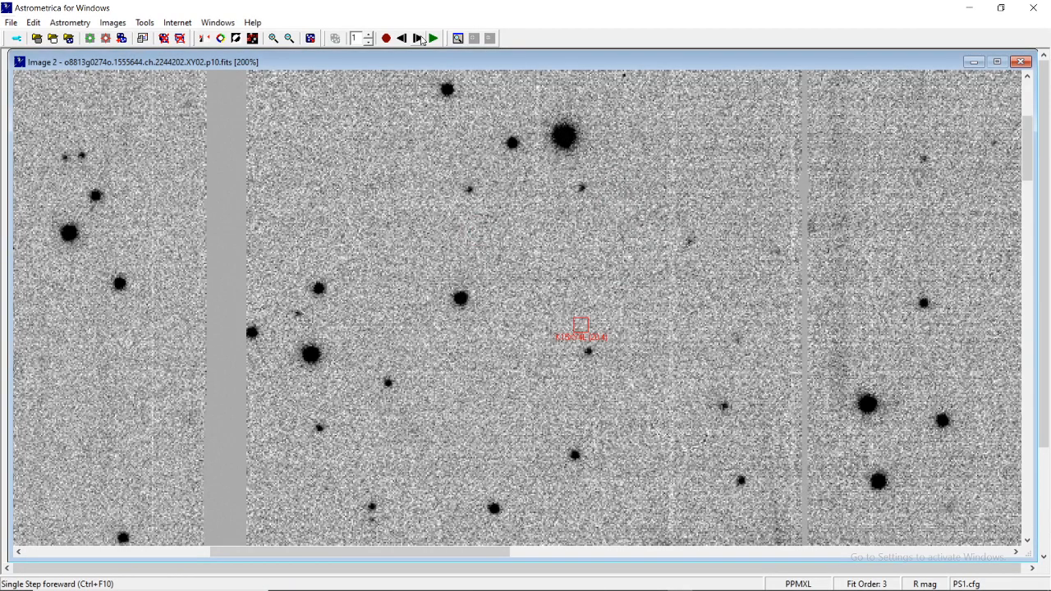
Inspect the same source beside the wide grey gap in Image 3, reject the measurement, and look for the source in Image 4.
{"action": "left_click", "coordinate": [417, 39]}
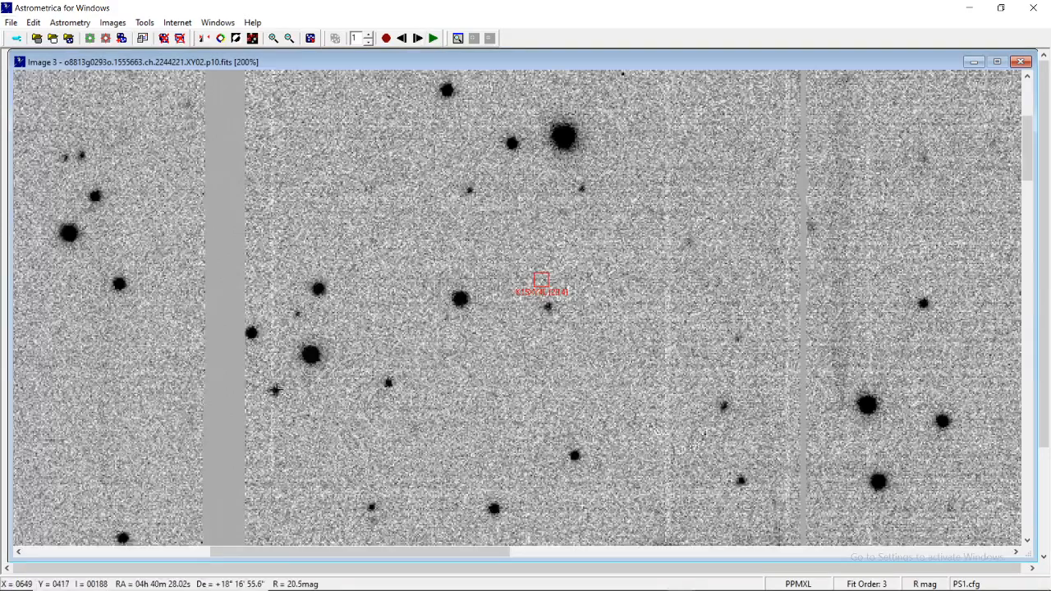
{"action": "left_click", "coordinate": [275, 392]}
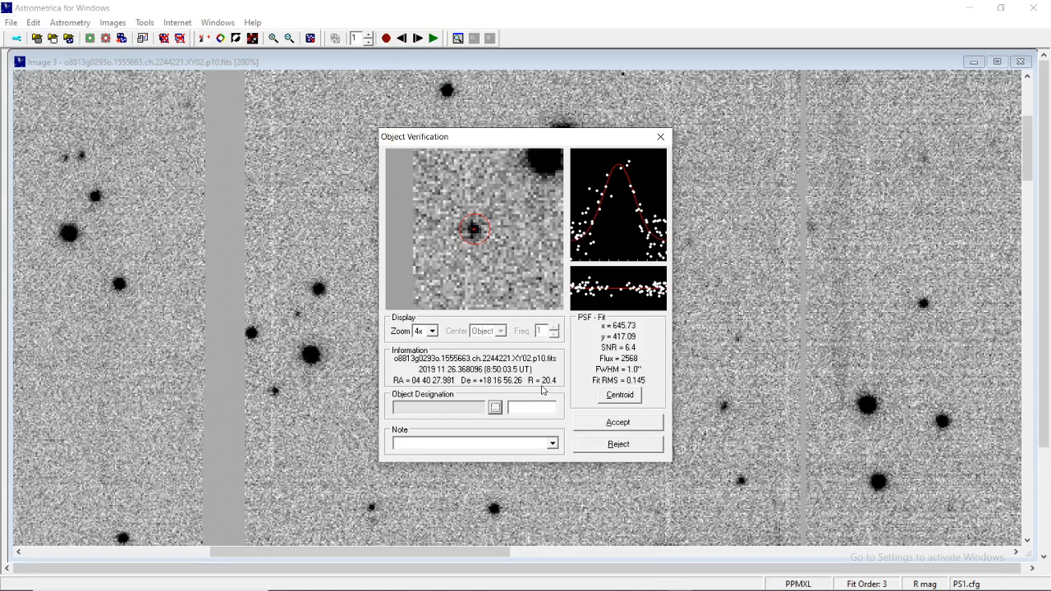
{"action": "left_click", "coordinate": [602, 444]}
{"action": "left_click", "coordinate": [417, 39]}
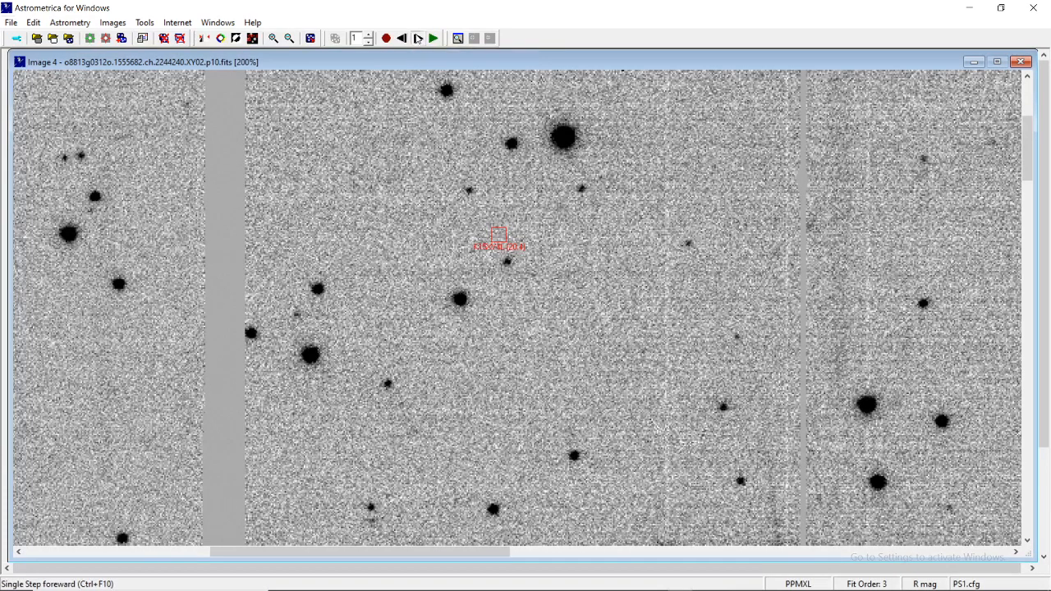
Return to Image 1 and recheck the same source's verification data in Images 1 and 2 without recording it.
{"action": "left_click", "coordinate": [417, 39]}
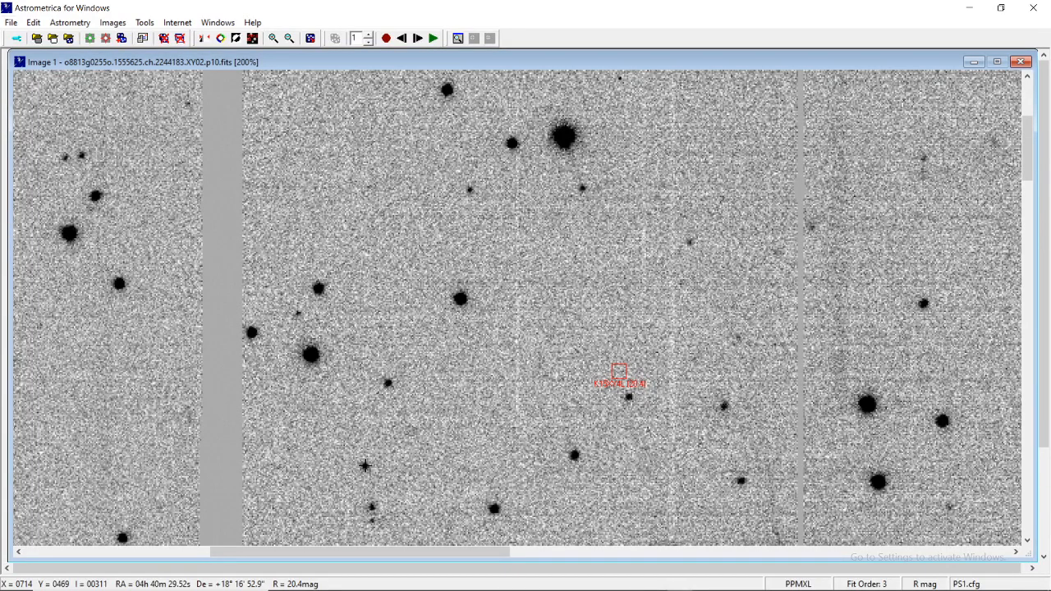
{"action": "left_click", "coordinate": [365, 465]}
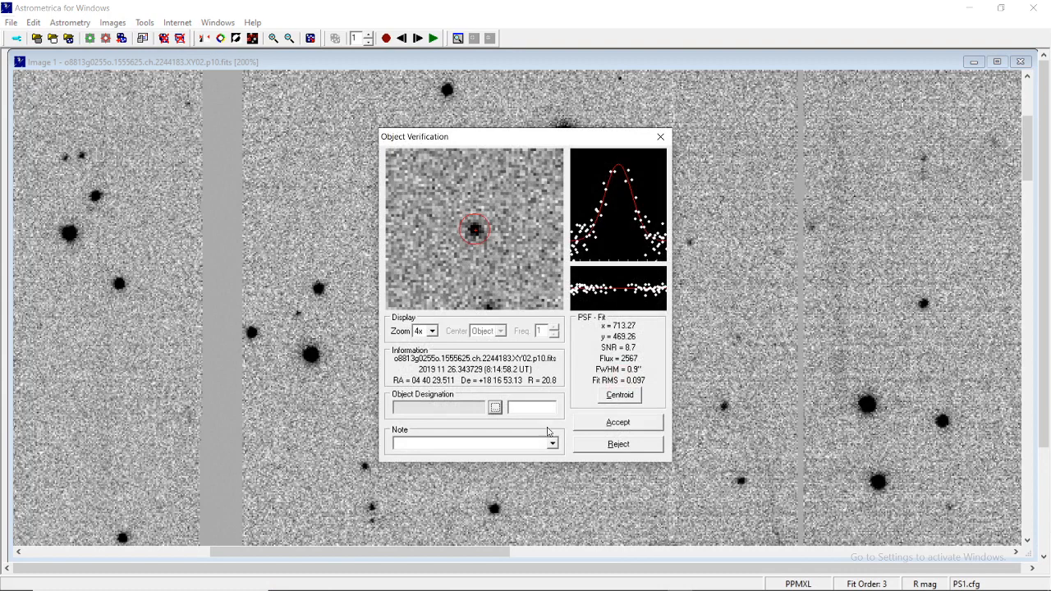
{"action": "left_click", "coordinate": [660, 137]}
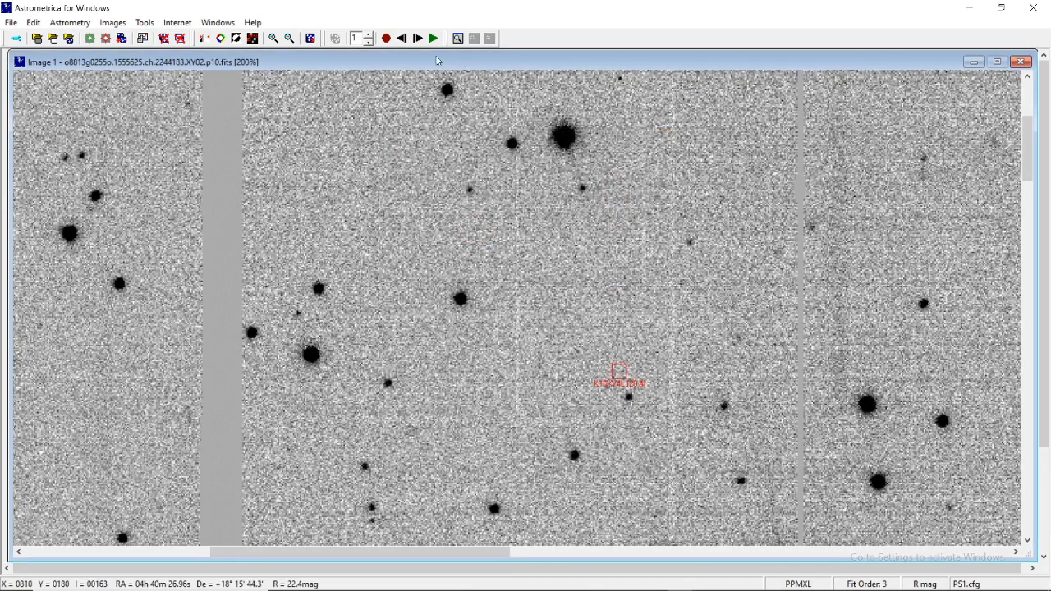
{"action": "left_click", "coordinate": [417, 39]}
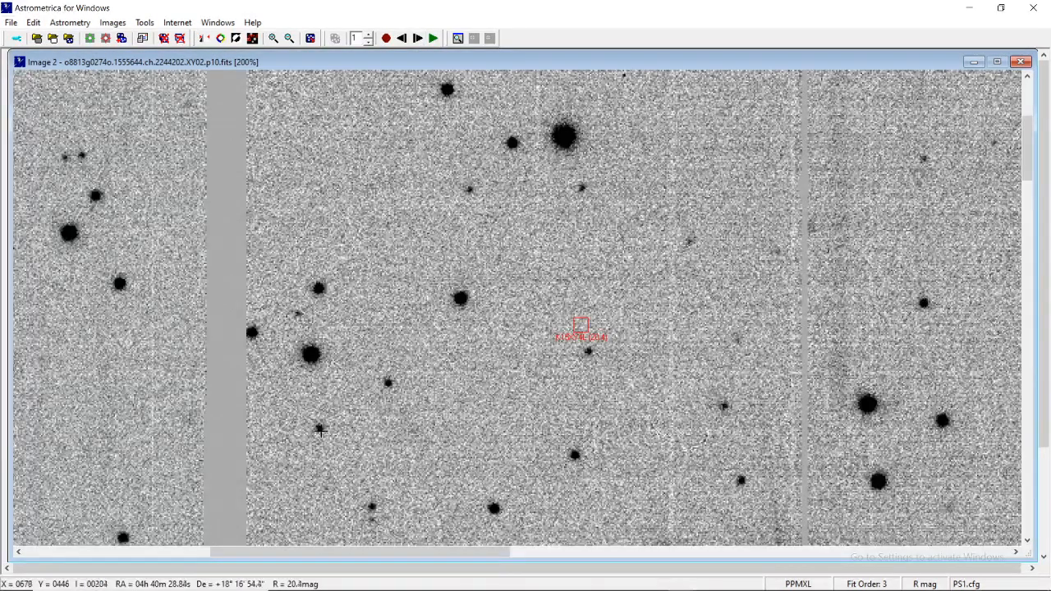
{"action": "left_click", "coordinate": [317, 427]}
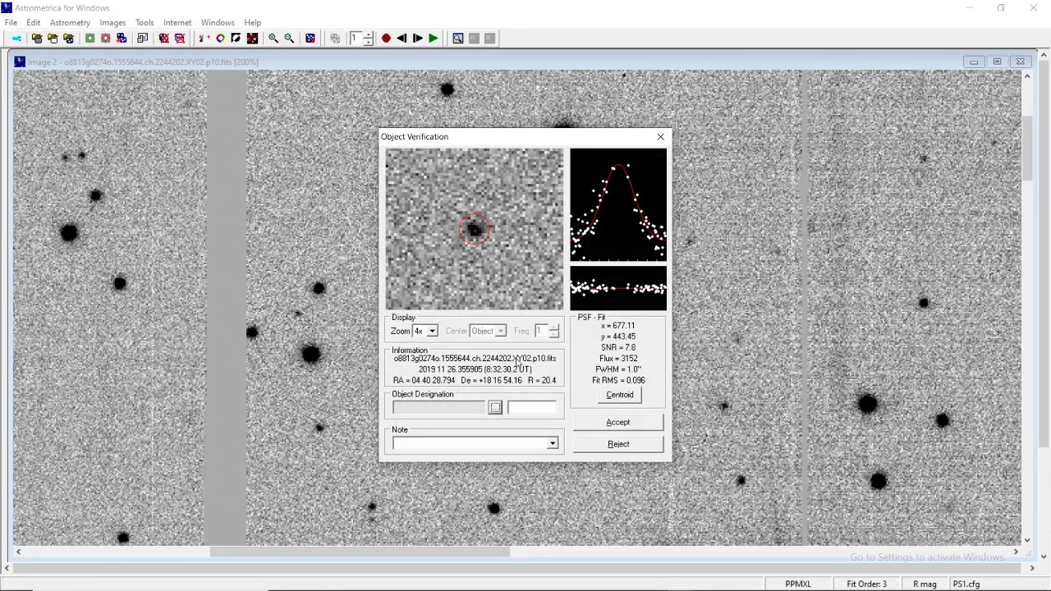
{"action": "left_click", "coordinate": [660, 137]}
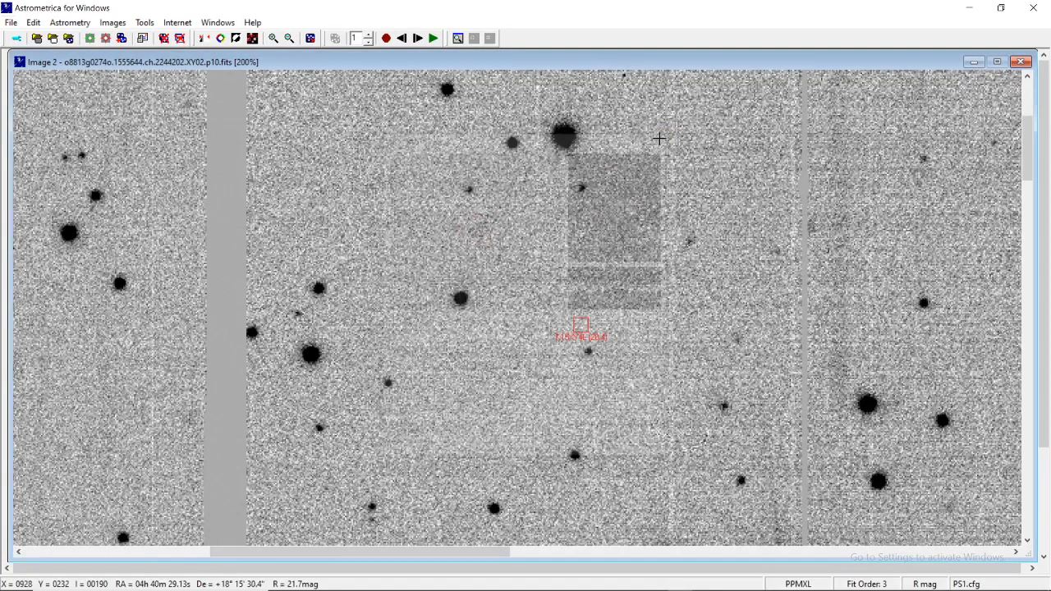
Recheck the PSF fit and magnitude of the source beside the wide grey gap in Image 3 without recording it.
{"action": "left_click", "coordinate": [417, 38]}
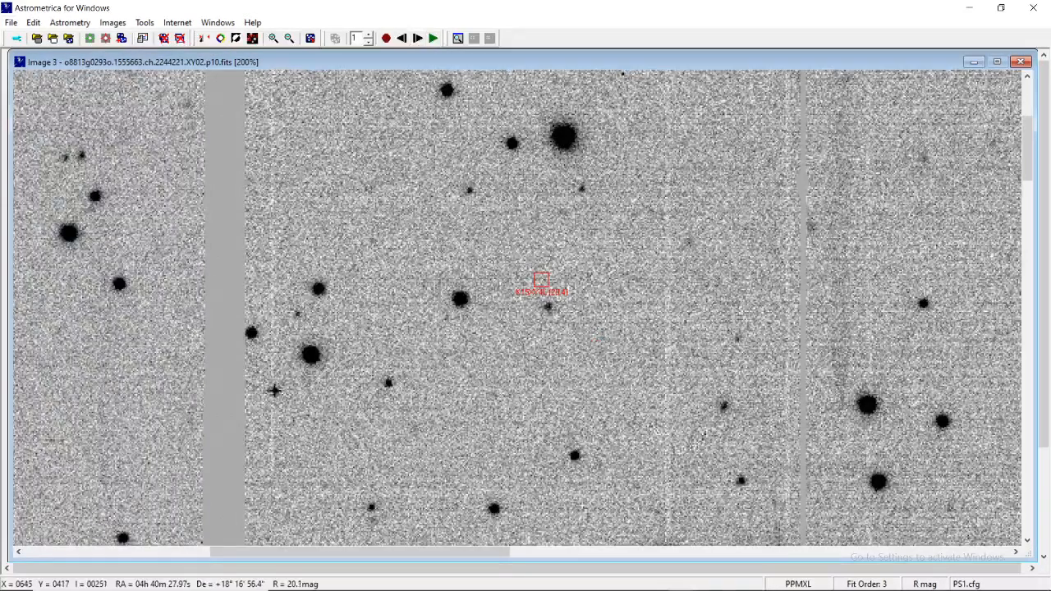
{"action": "left_click", "coordinate": [276, 391]}
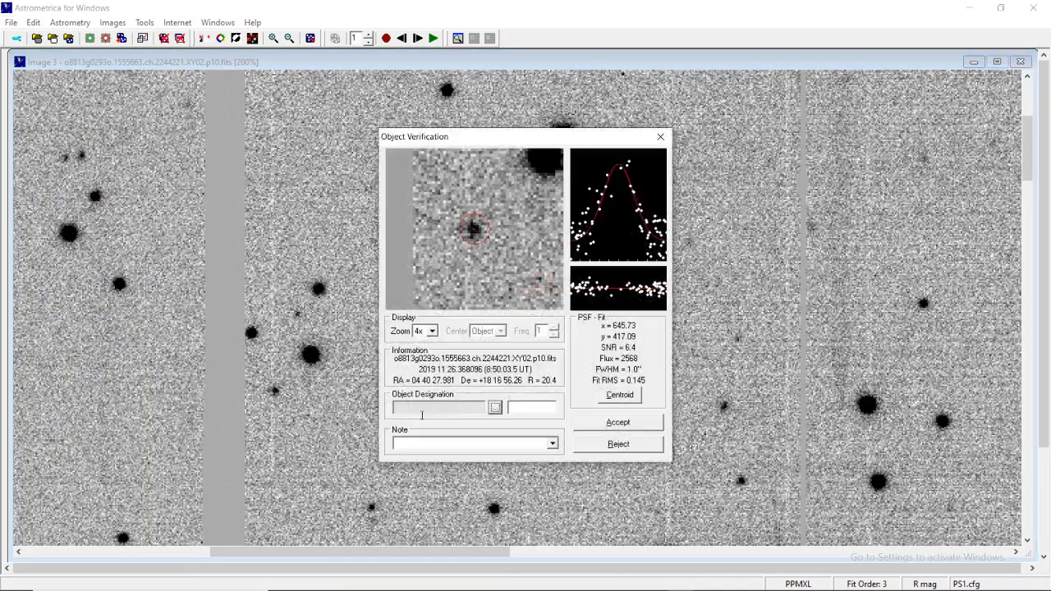
{"action": "left_click", "coordinate": [661, 137]}
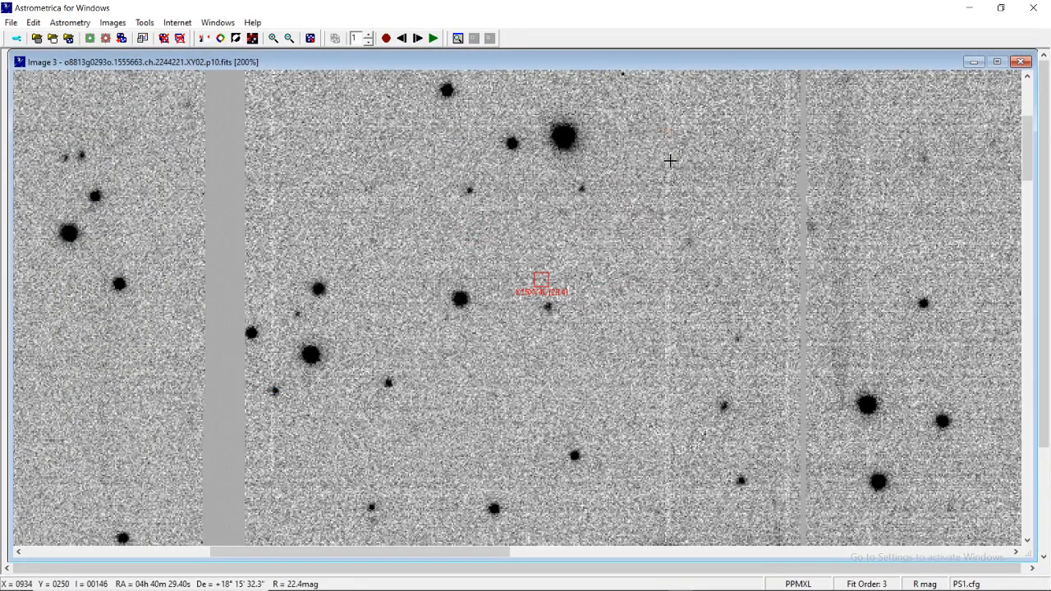